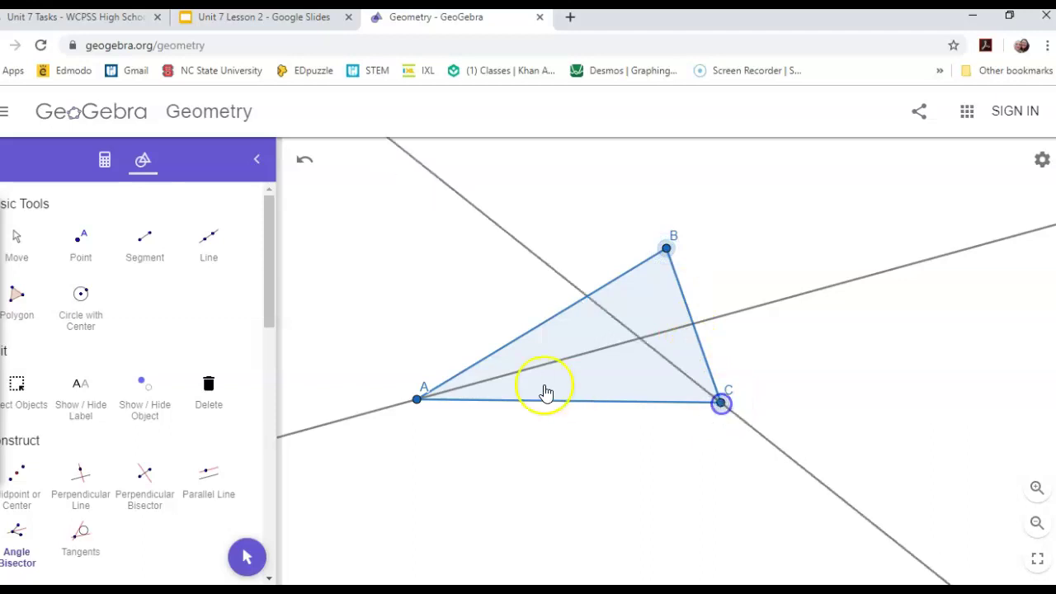
Complete the angle bisectors at vertices C and B, and place a point where the three bisectors intersect
left_click(666, 248)
left_click(719, 384)
left_click(721, 402)
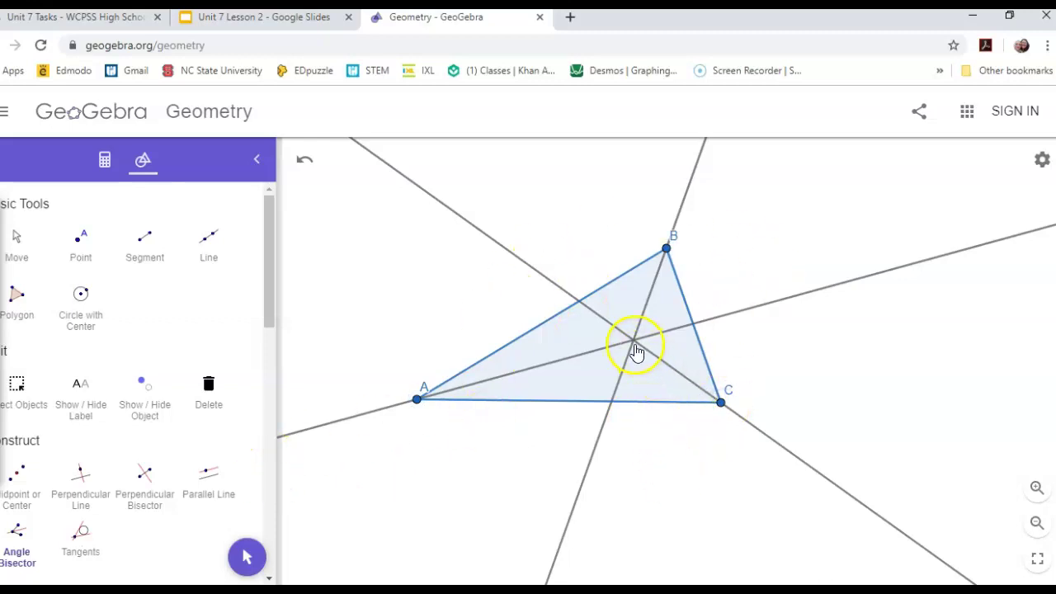
left_click(78, 240)
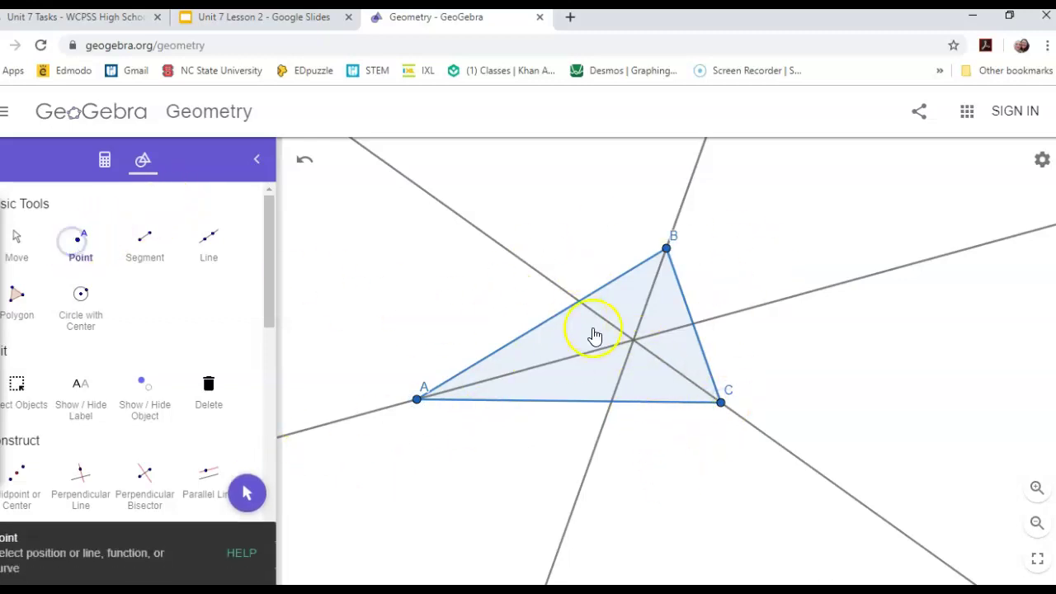
left_click(633, 342)
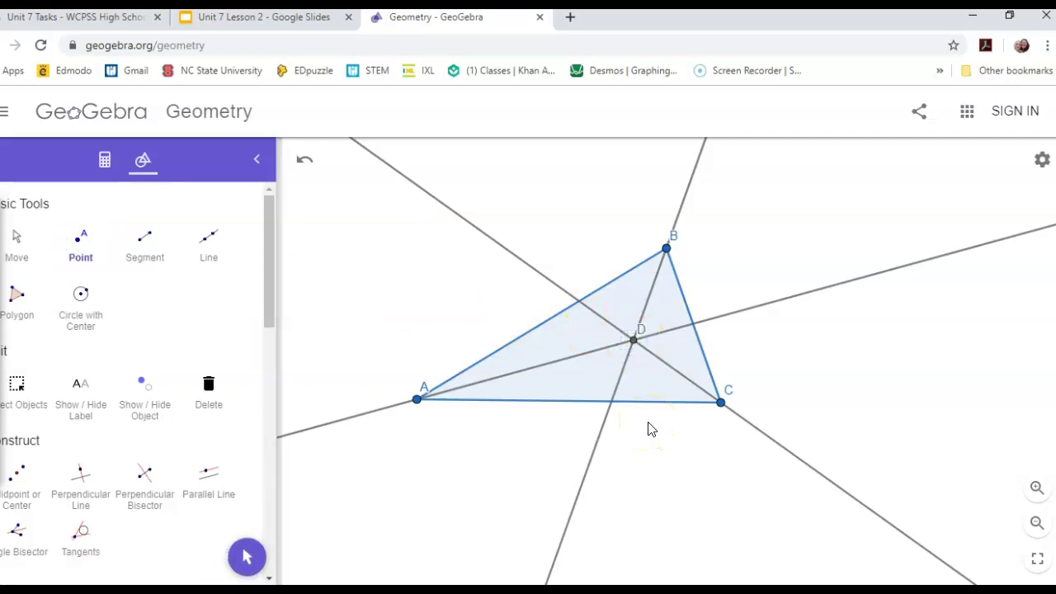
Hide the three angle bisector lines, leaving the triangle and its incenter D
left_click(146, 406)
left_click(487, 238)
left_click(372, 409)
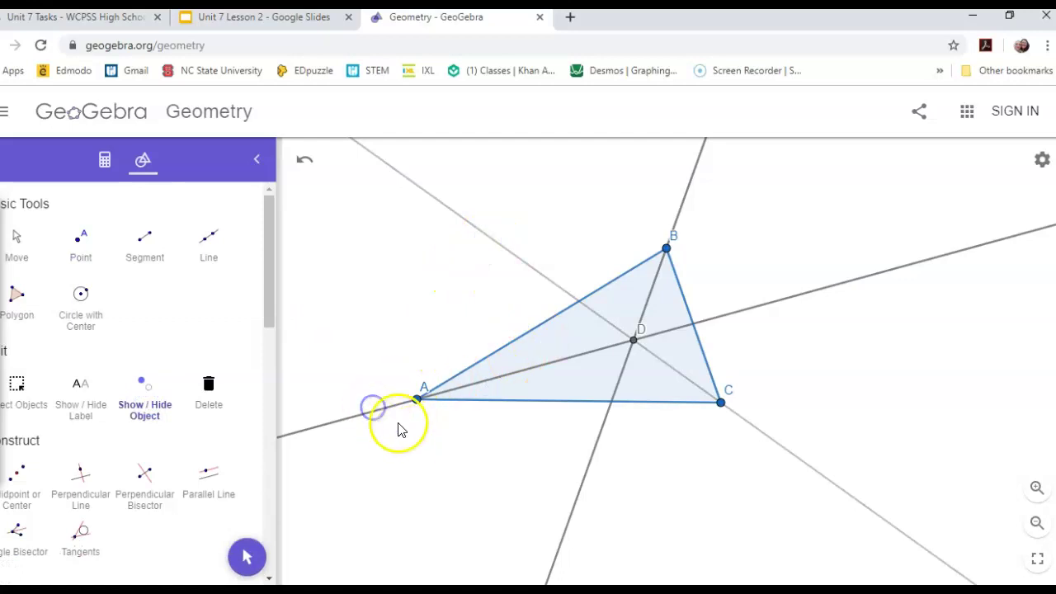
left_click(587, 465)
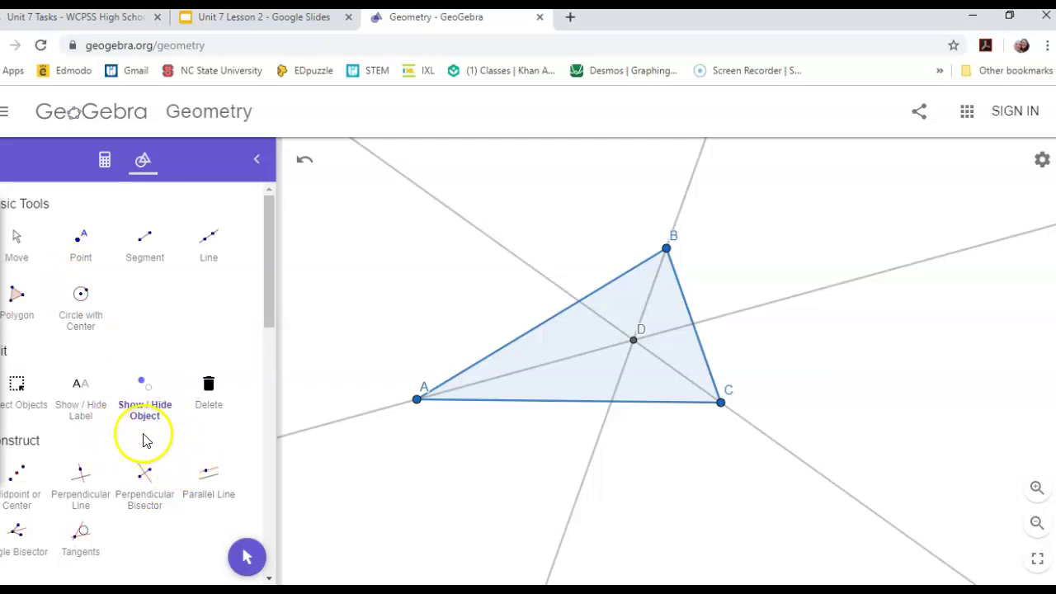
Construct a line through D perpendicular to side AC and place a point where it meets AC
left_click(103, 490)
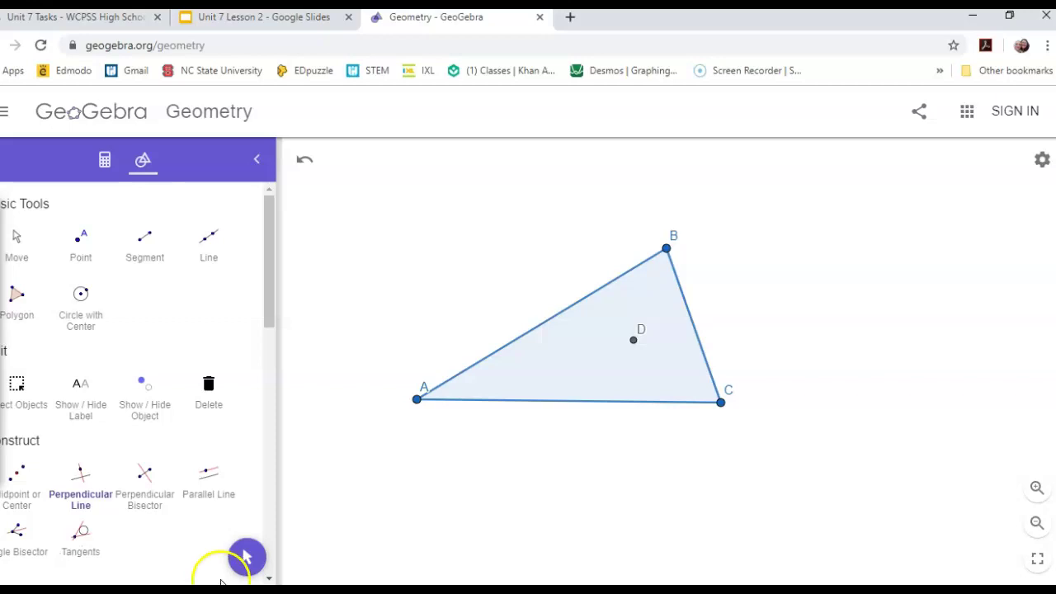
left_click(633, 340)
left_click(643, 402)
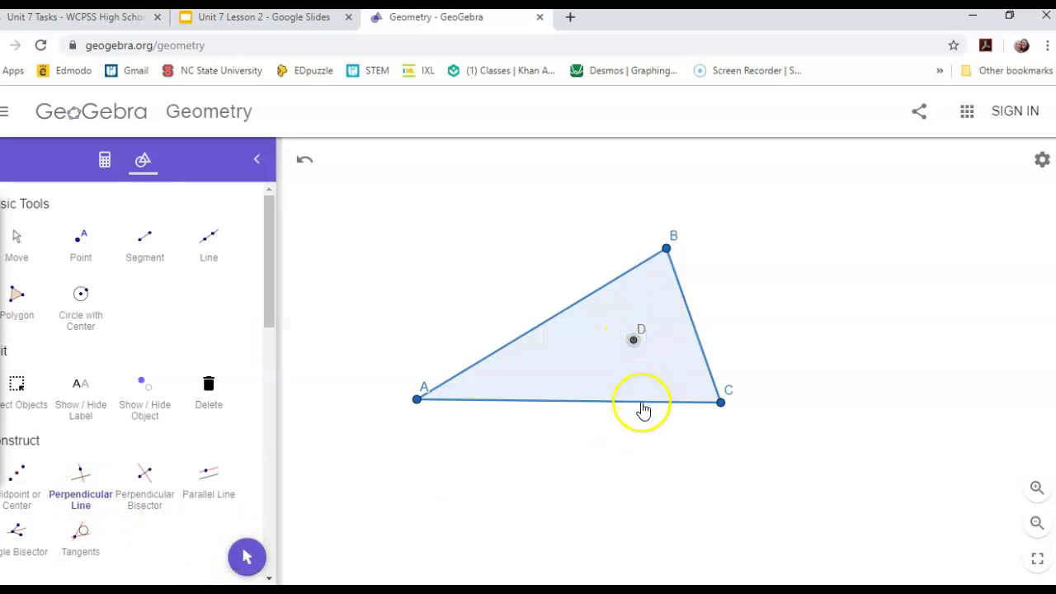
left_click(642, 404)
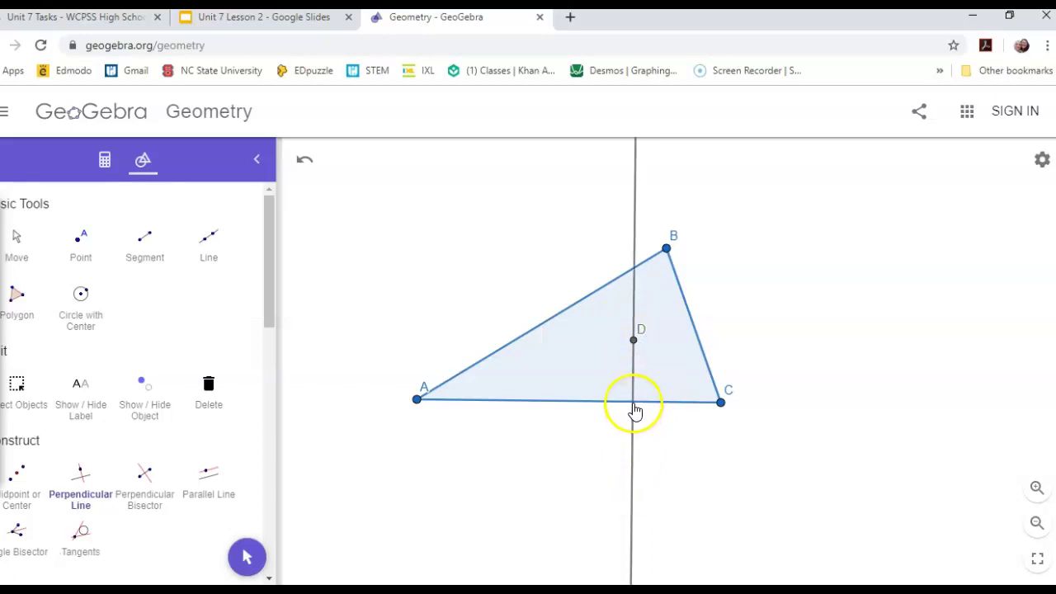
left_click(81, 244)
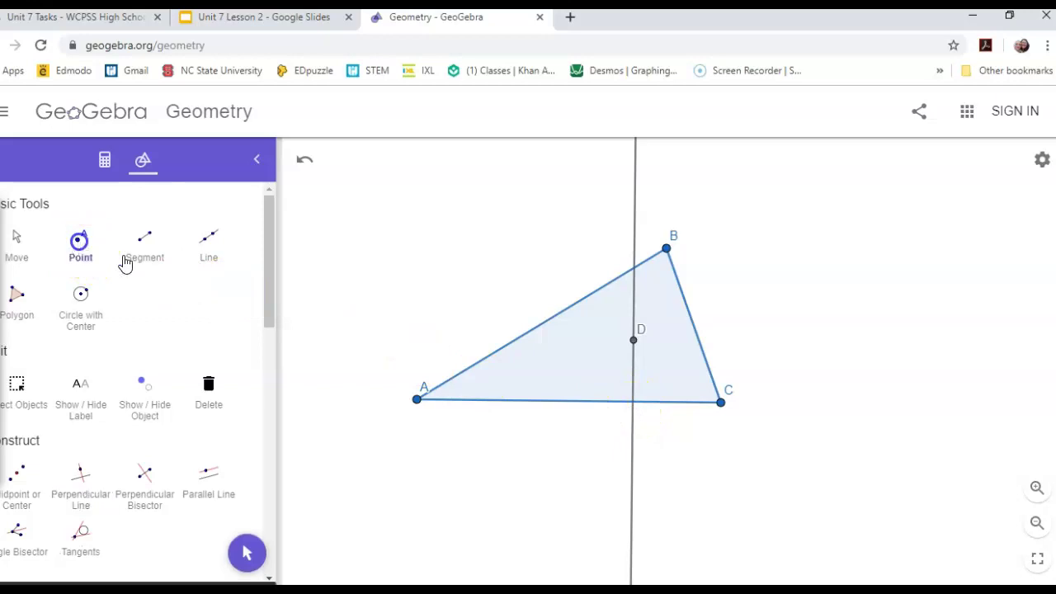
left_click(634, 401)
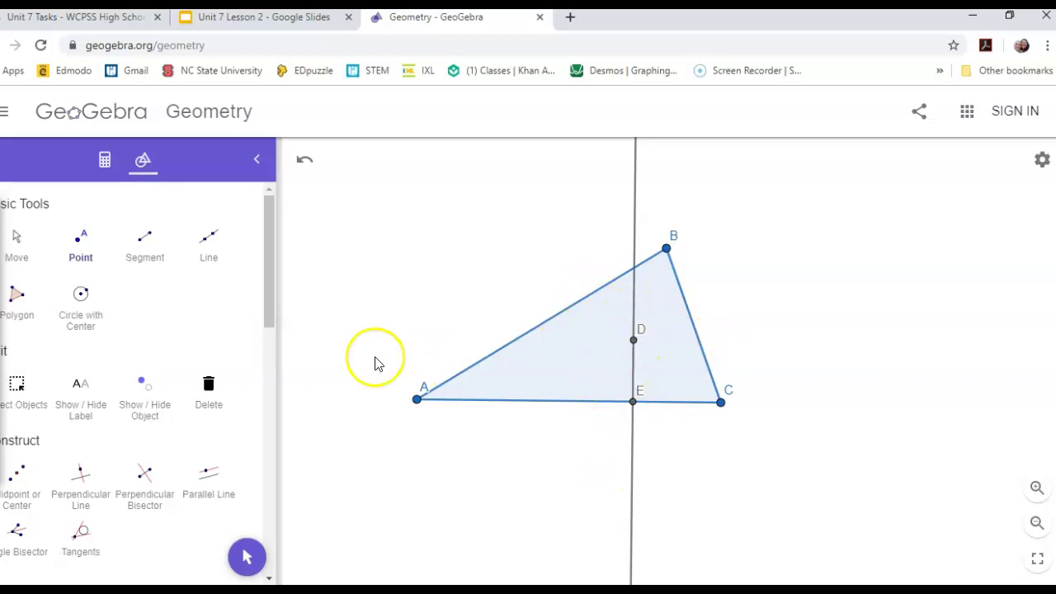
Draw a circle centered at D that passes through point E
left_click(83, 304)
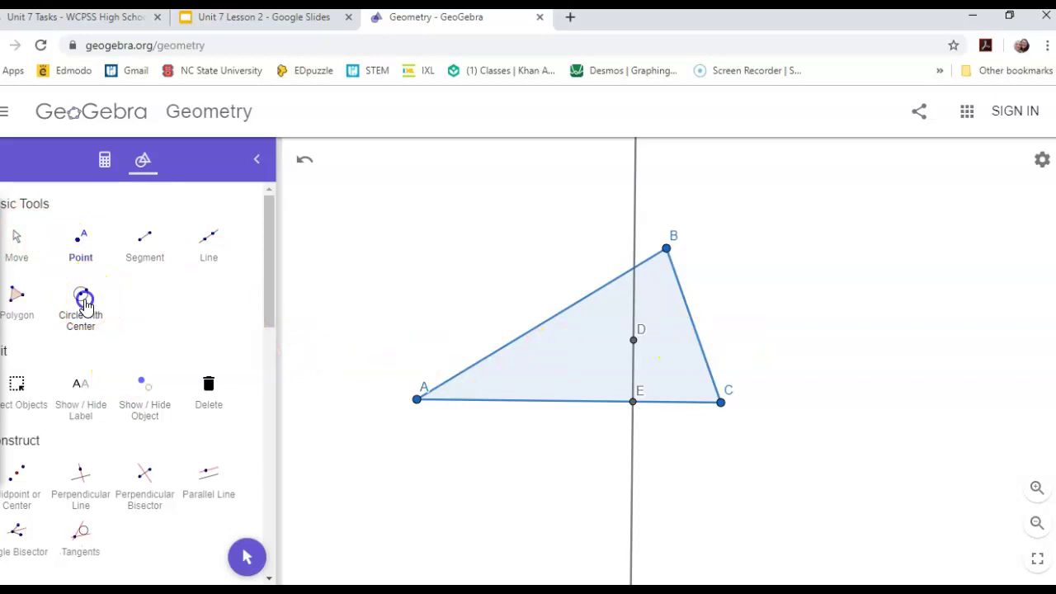
left_click(633, 340)
left_click(634, 402)
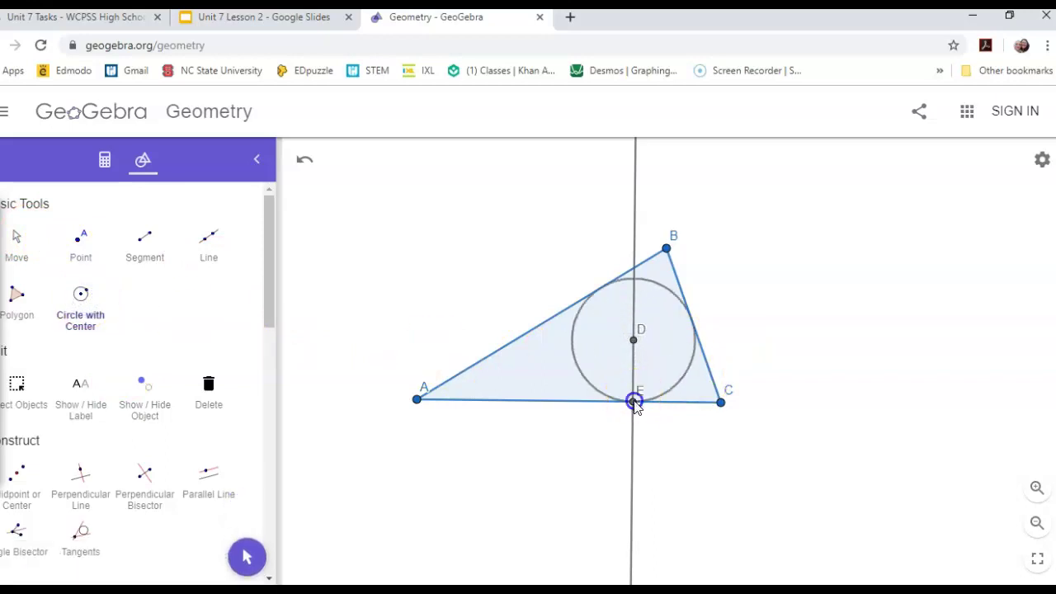
Place points where the circle touches sides AB and BC of the triangle
left_click(80, 240)
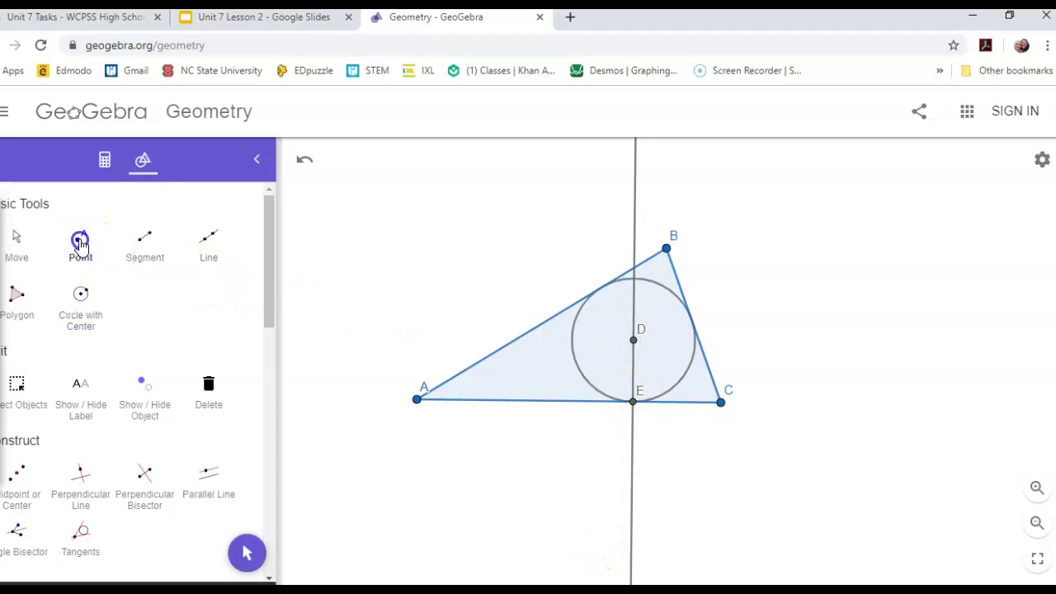
left_click(602, 288)
left_click(692, 320)
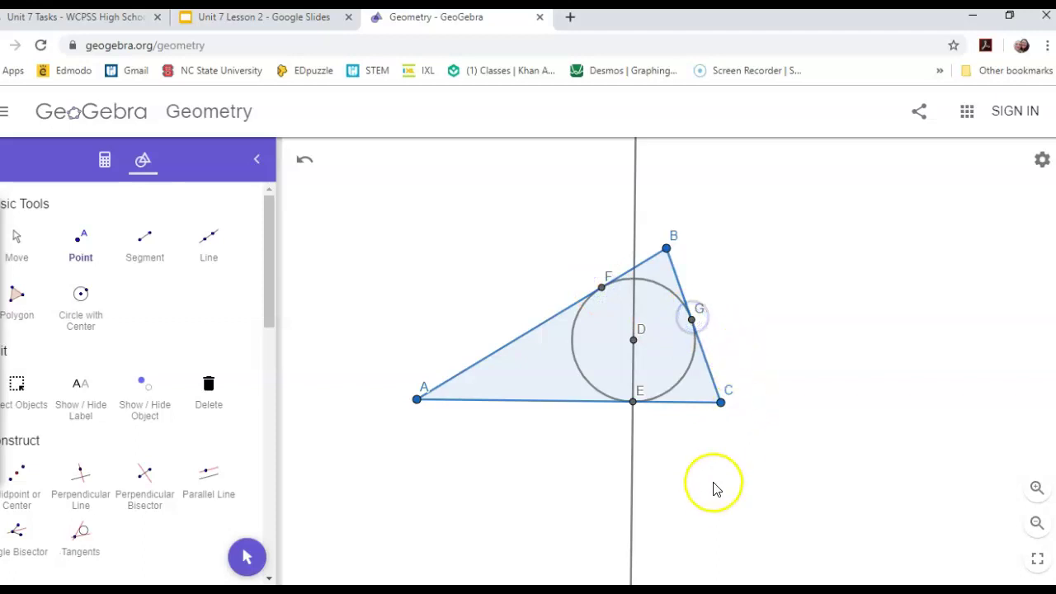
Hide the perpendicular line passing through D and E
left_click(145, 388)
left_click(633, 190)
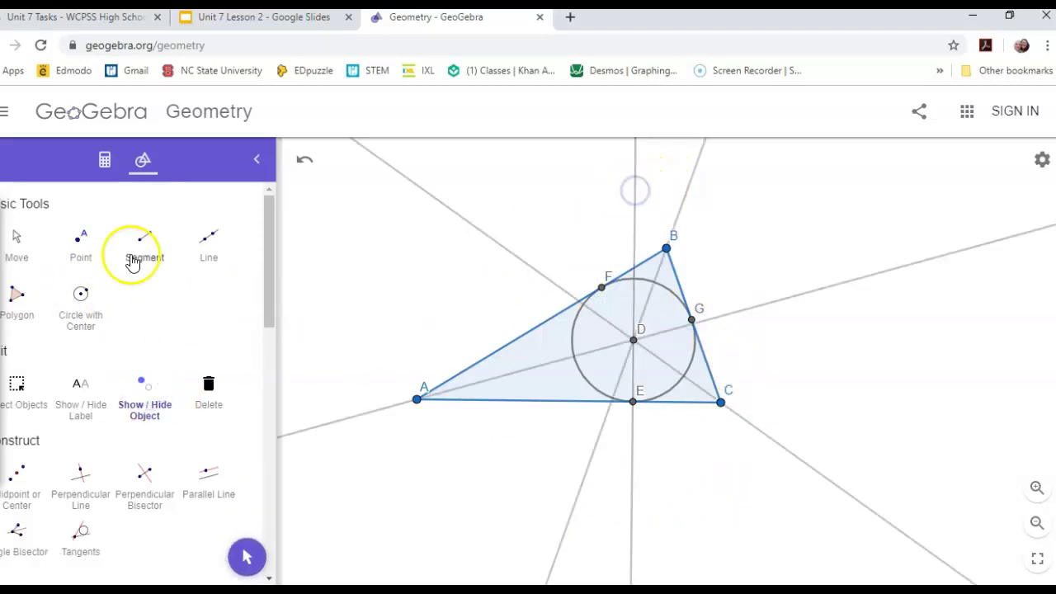
left_click(81, 244)
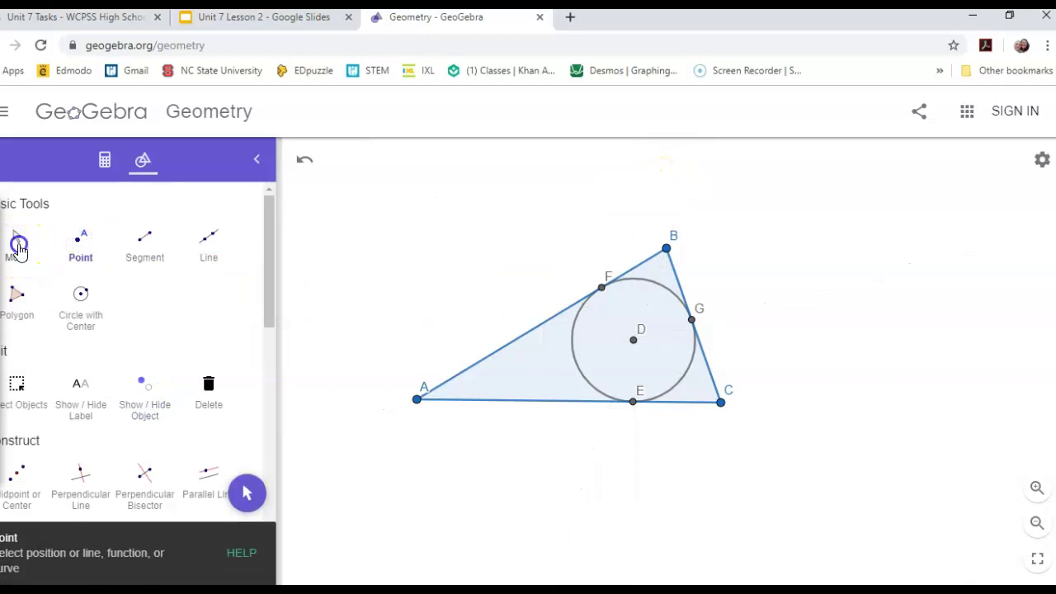
Reshape the triangle by moving vertex C slightly outward and downward
left_click(19, 247)
left_click(723, 404)
left_click_drag(731, 413, 764, 432)
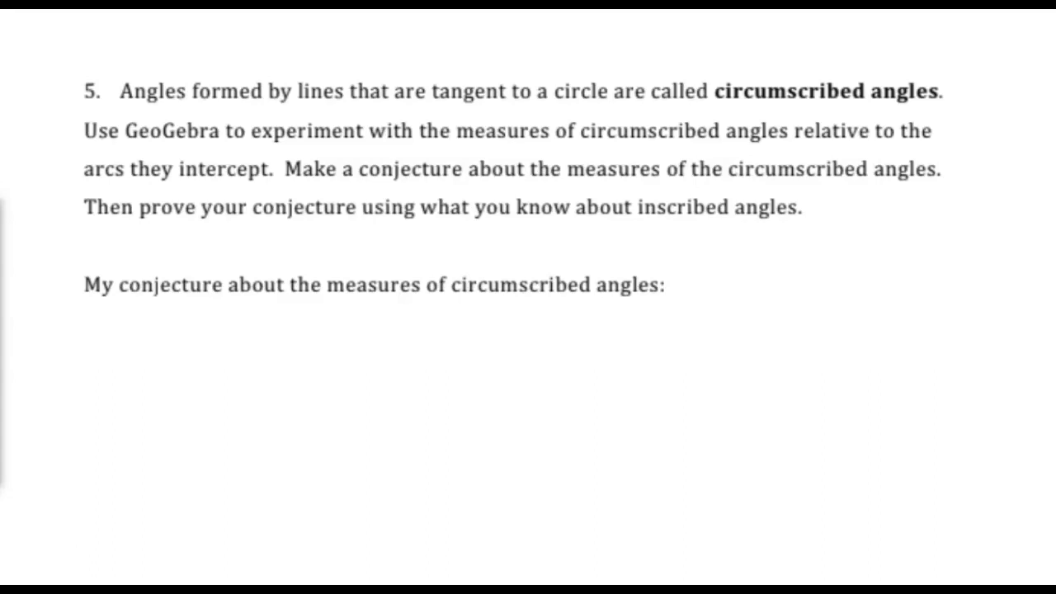
Switch from the question 5 slide back to the GeoGebra triangle construction
mouse_move(43, 552)
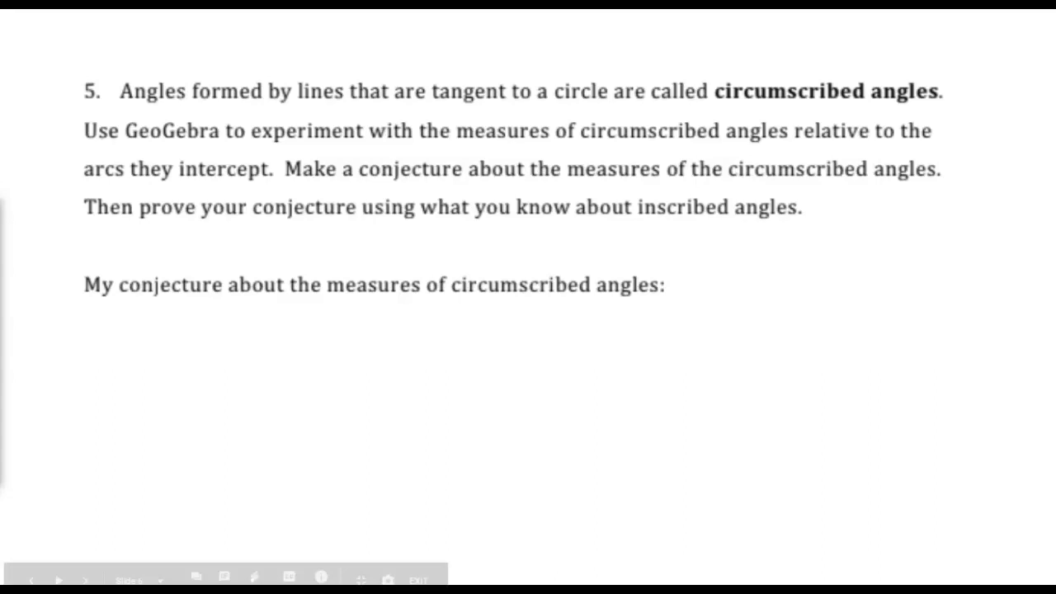
key("ctrl+Tab")
left_click(42, 553)
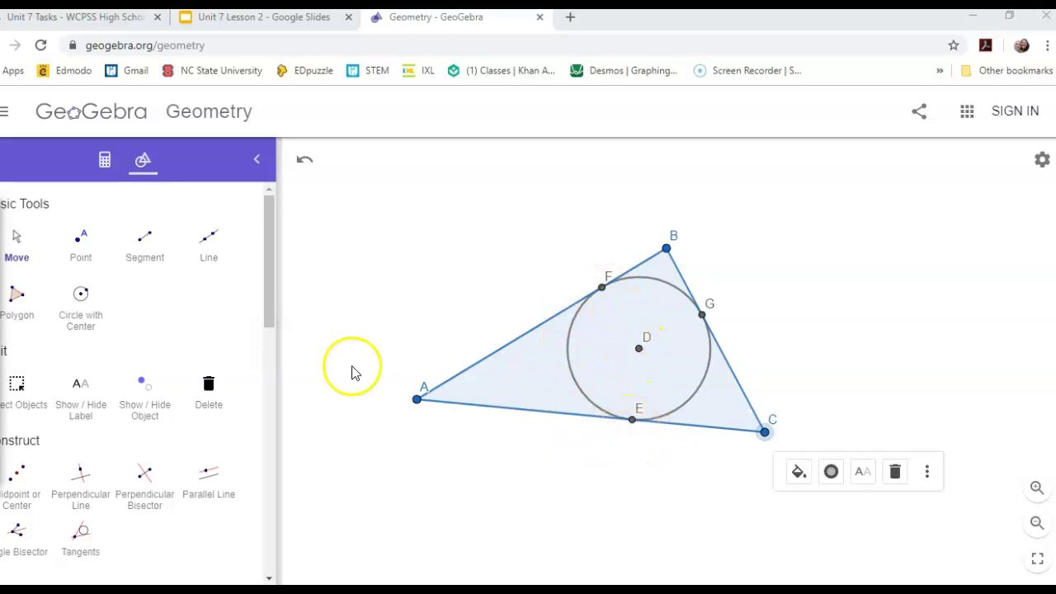
Measure the circumscribed angle FAE at vertex A and move its label clear of the angle marker
scroll(25, 499, "down", 2)
left_click(23, 487)
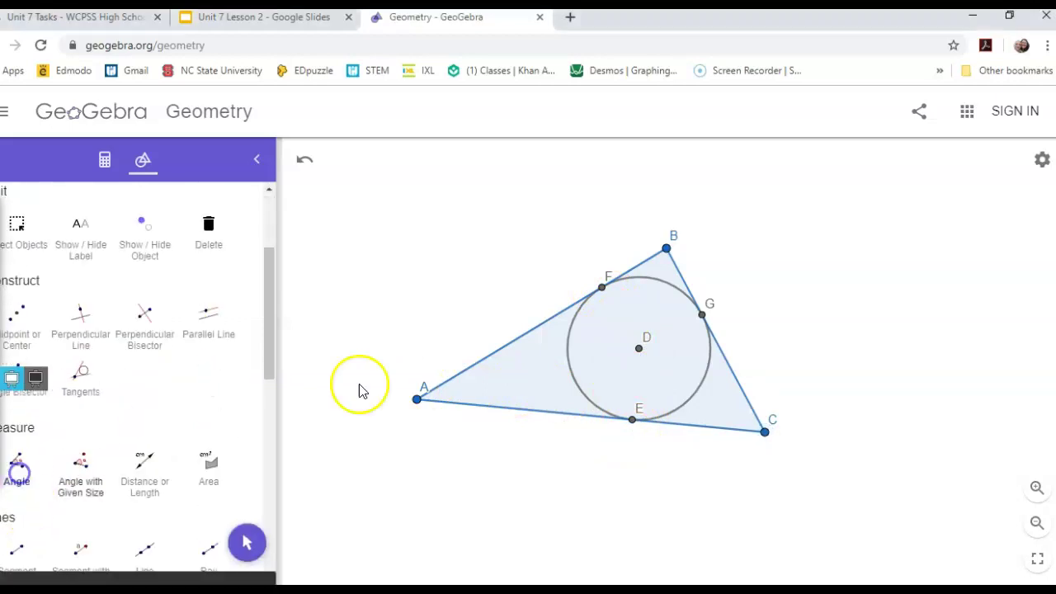
left_click(602, 287)
left_click(417, 399)
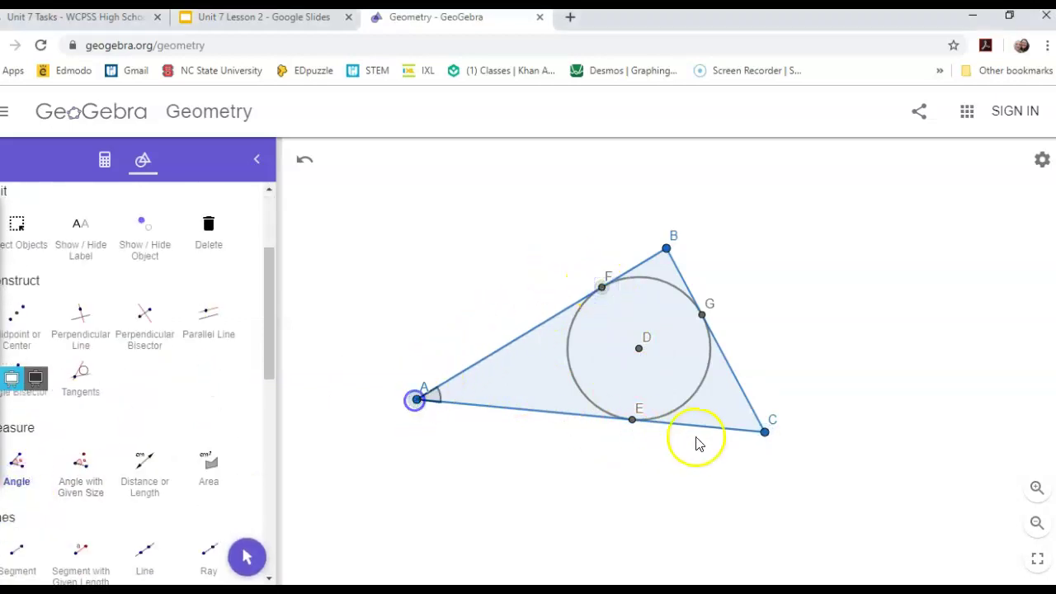
left_click(632, 421)
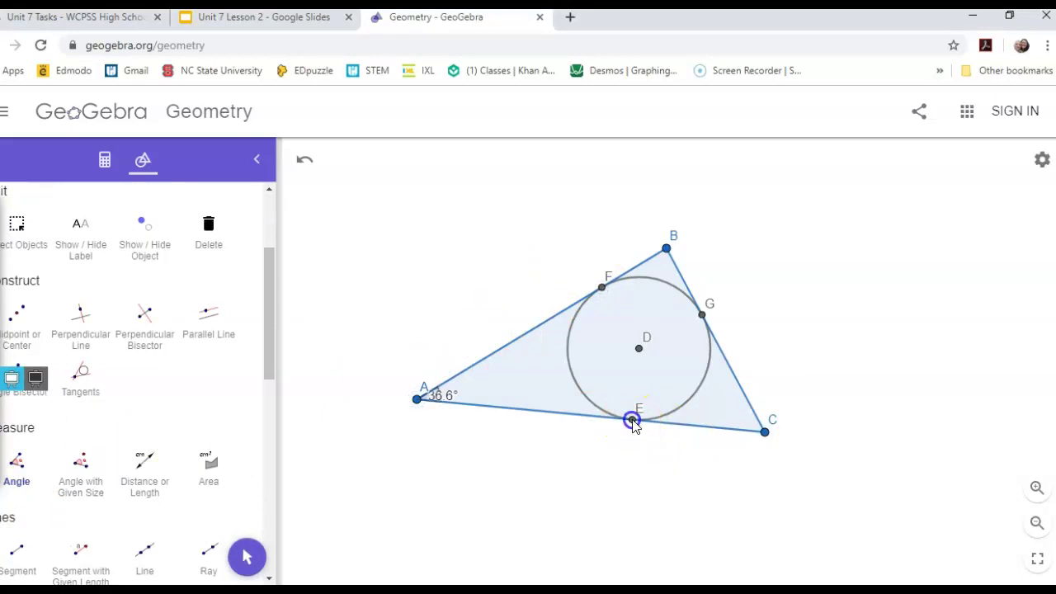
scroll(20, 238, "up", 2)
left_click(20, 238)
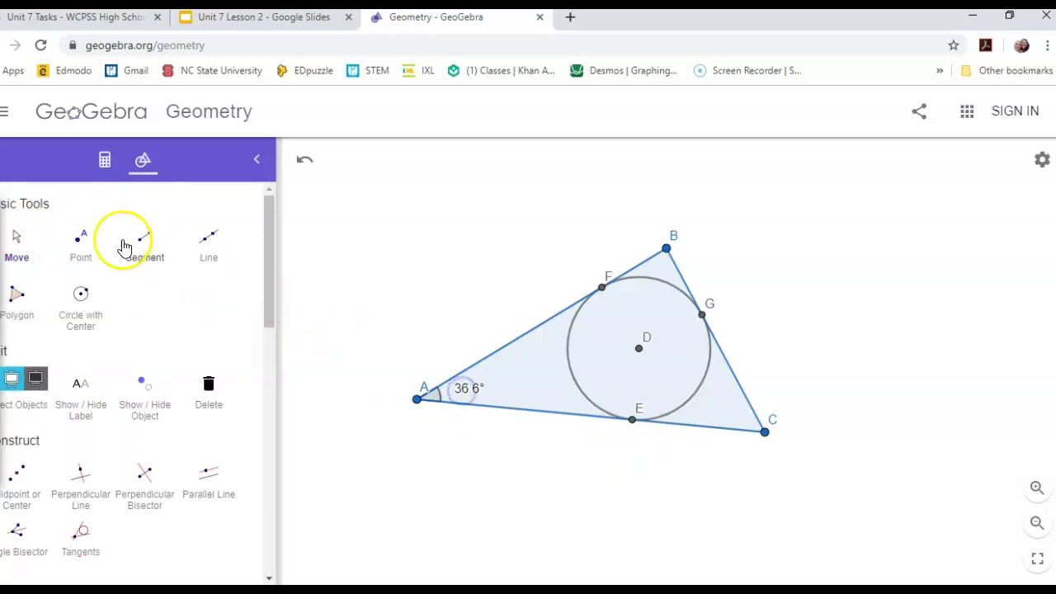
Measure the central angle FDE and move its label outside the angle marker, toward the circle's edge
scroll(57, 330, "down", 3)
left_click(18, 462)
left_click(603, 288)
left_click(639, 348)
left_click(632, 421)
scroll(71, 272, "up", 3)
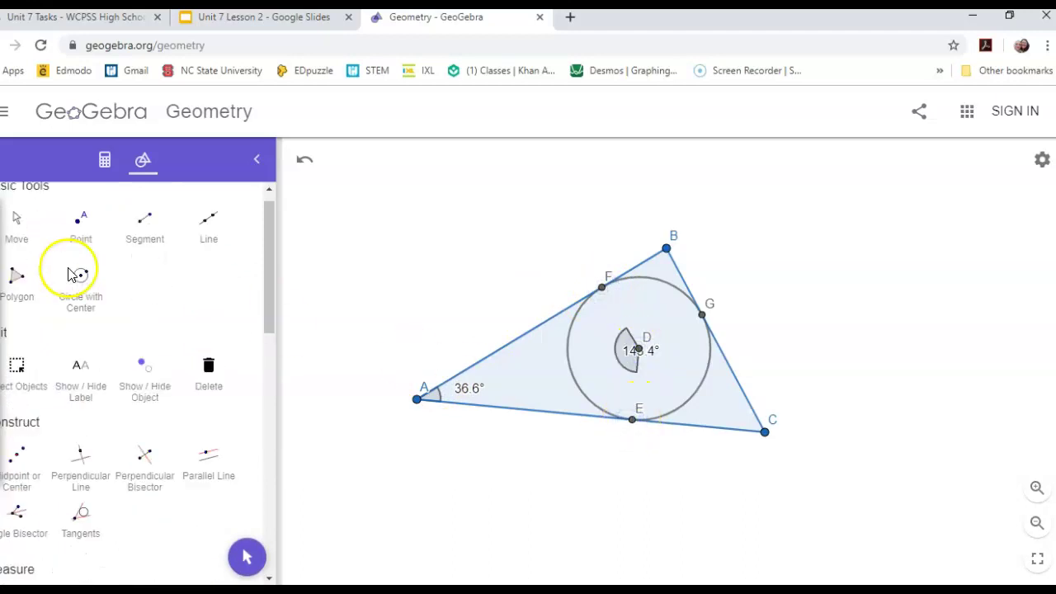
left_click(20, 239)
left_click_drag(624, 349, 584, 355)
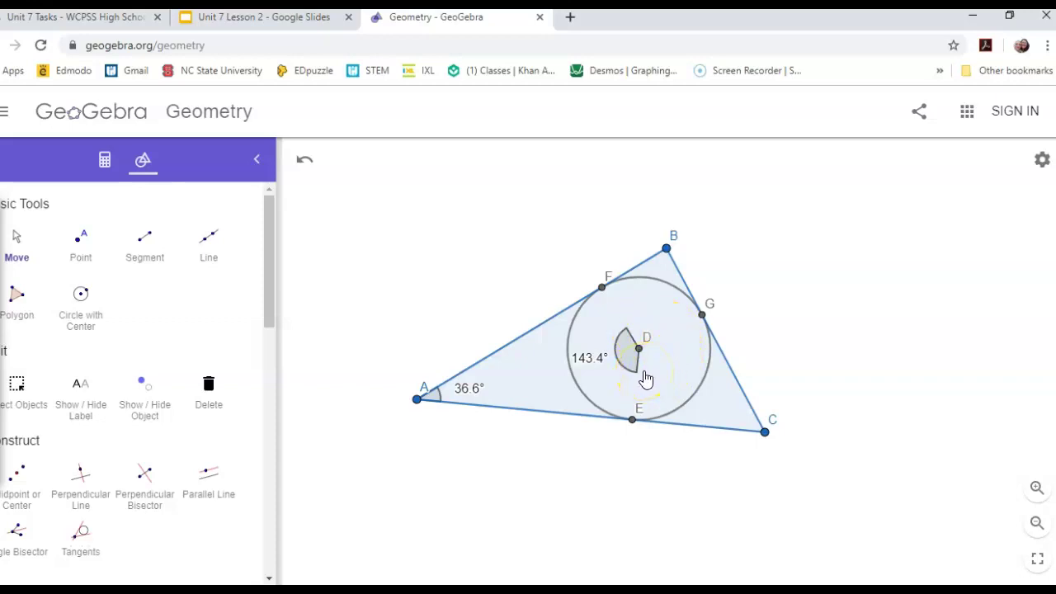
Turn on the annotation pen and handwrite 216.6 beside point G for the major arc
left_click(32, 564)
left_click(17, 258)
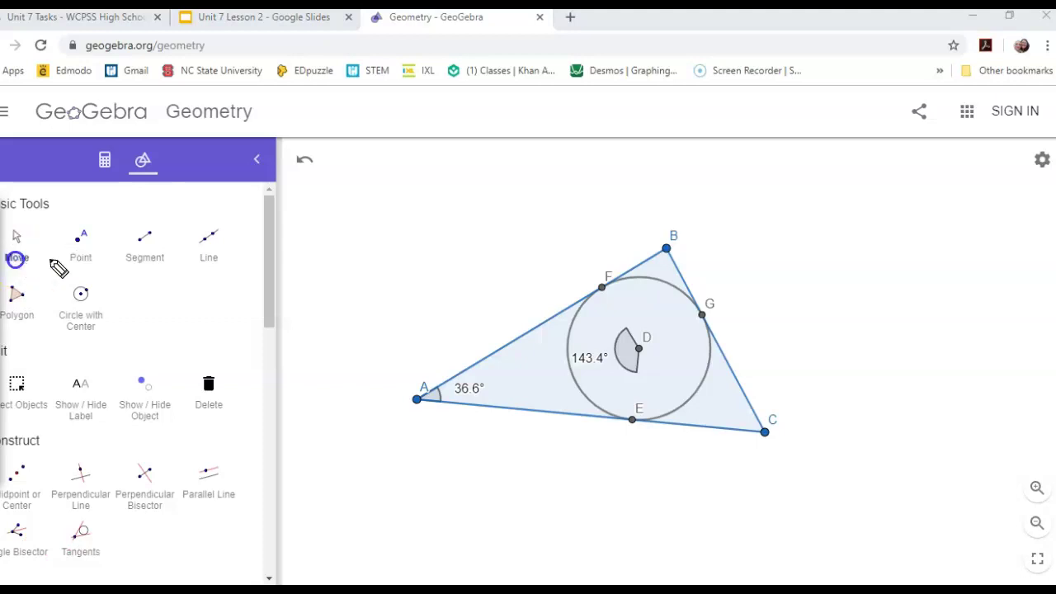
left_click(725, 295)
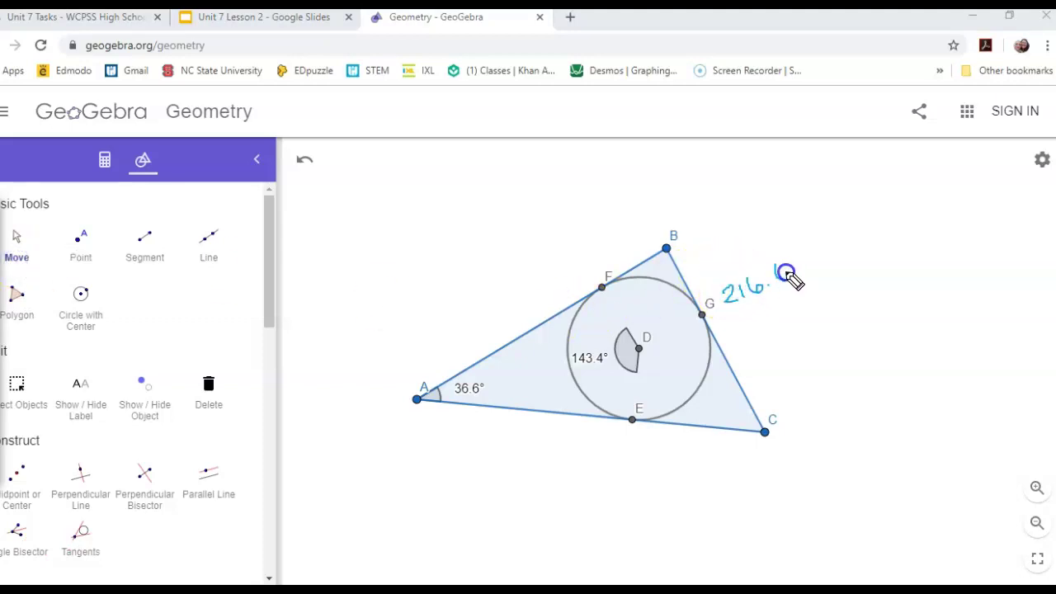
left_click_drag(783, 276, 786, 285)
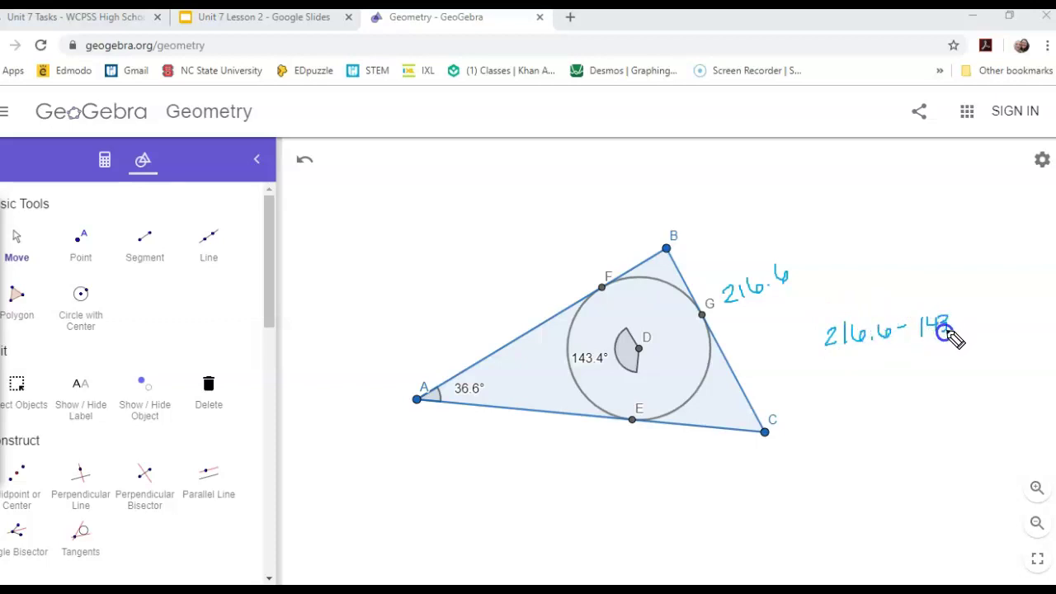
Handwrite the expression (216.6 − 143.4)/2 in the blank area beside the triangle
left_click_drag(958, 315, 967, 330)
left_click_drag(824, 355, 970, 330)
left_click(871, 363)
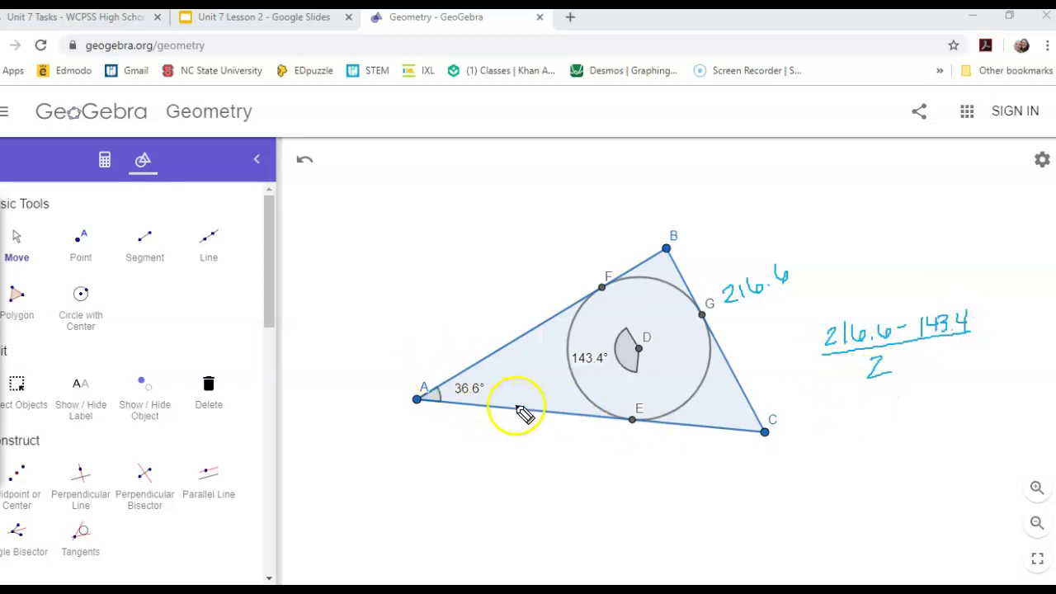
mouse_move(470, 356)
left_mouse_down()
mouse_move(425, 368)
mouse_move(470, 416)
mouse_move(521, 367)
mouse_move(453, 349)
left_mouse_up()
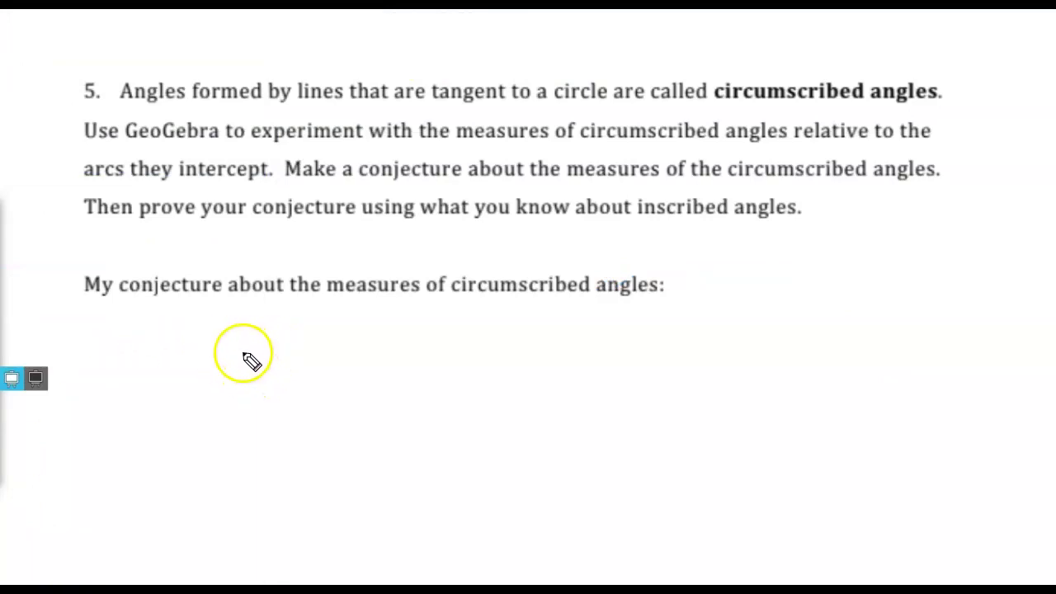
Handwrite the conjecture "Circumscribed angles = Big −" below the conjecture prompt on the question 5 slide
left_click(290, 350)
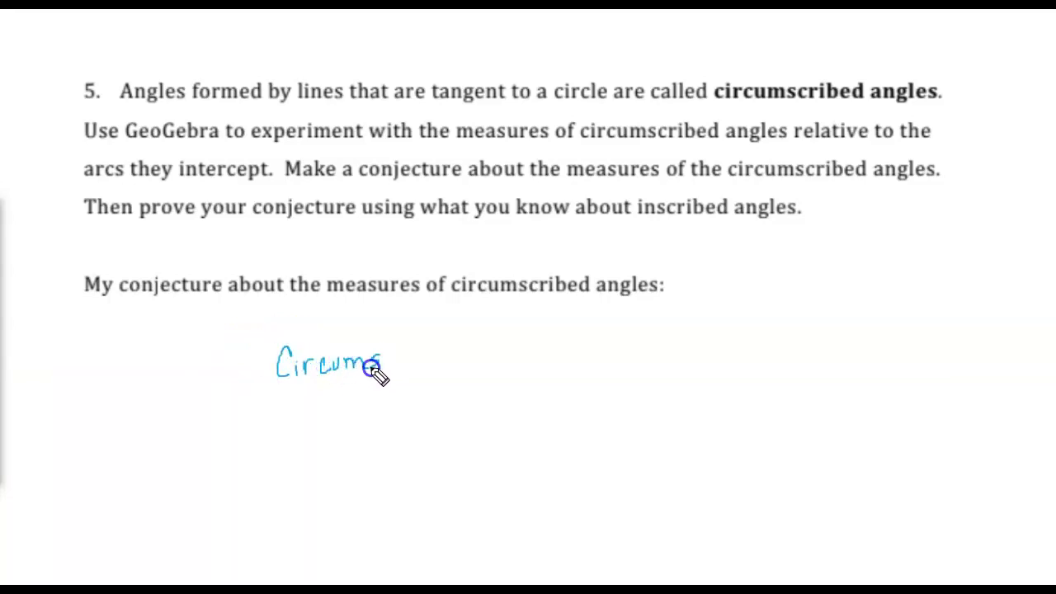
left_click_drag(452, 325, 453, 363)
left_click(314, 413)
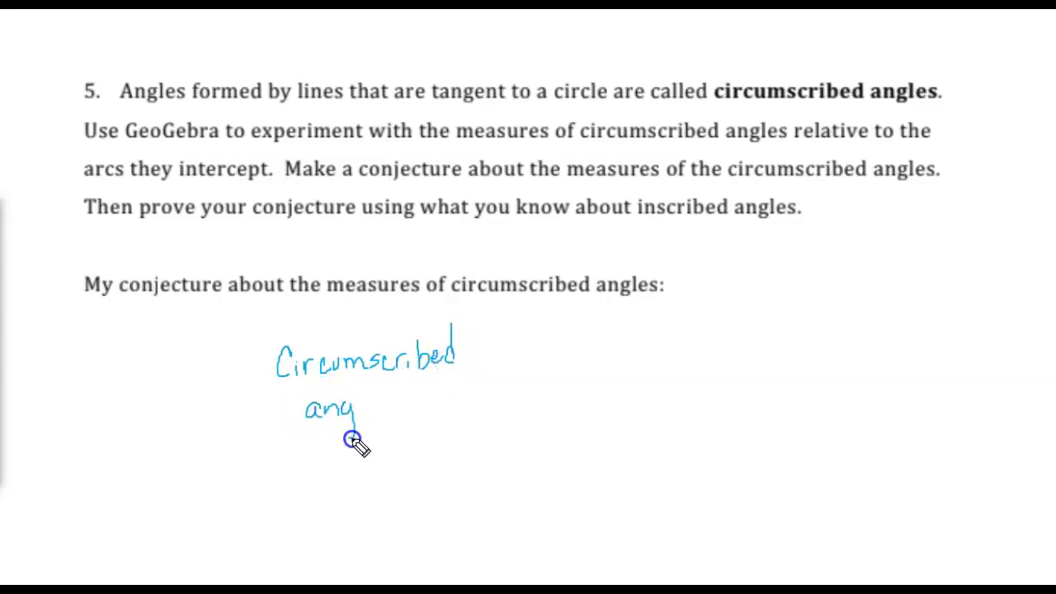
left_click(504, 372)
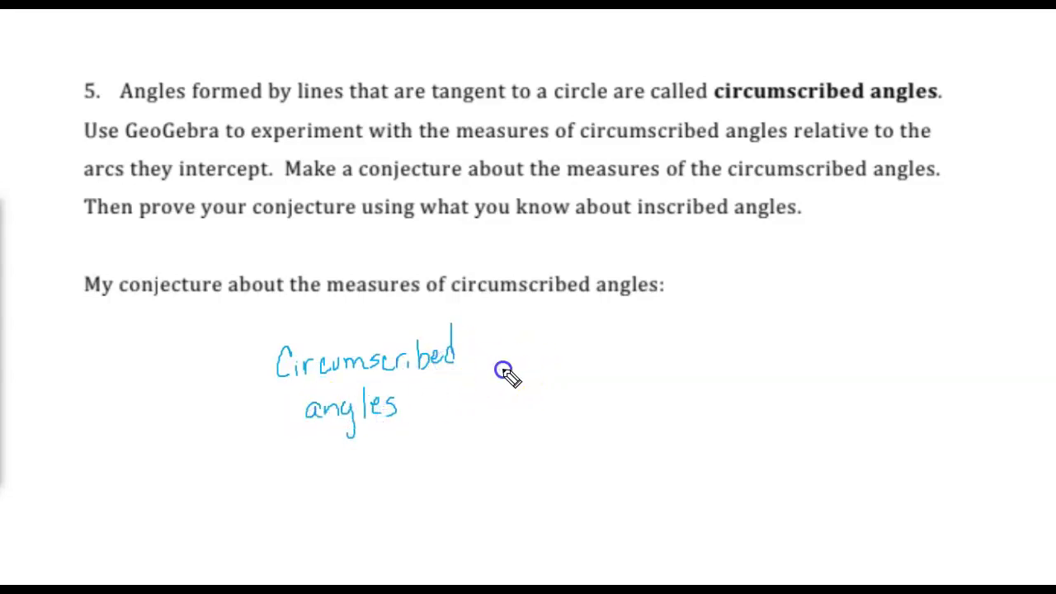
left_click(575, 340)
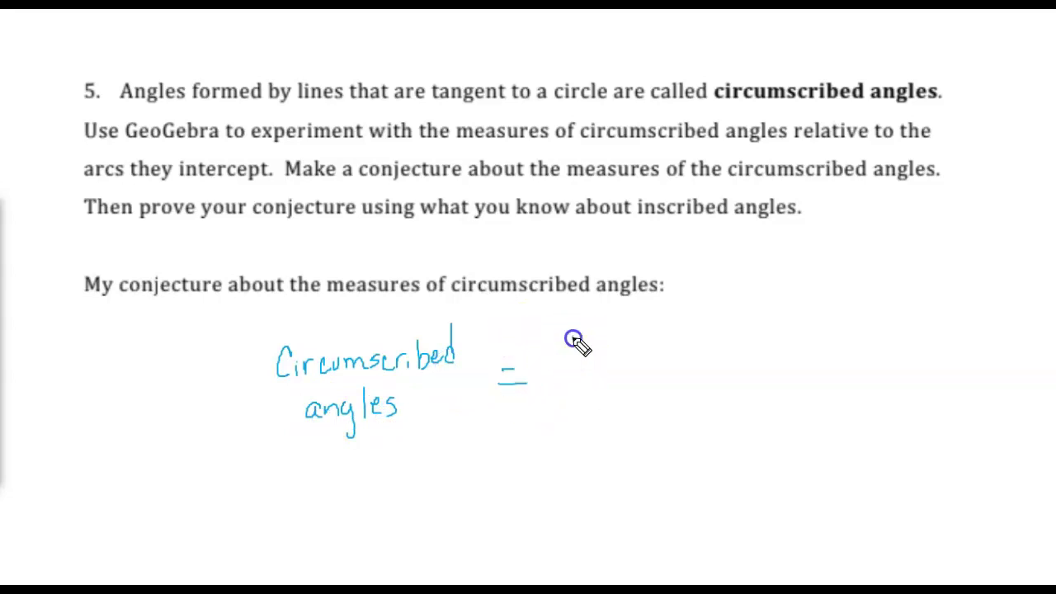
left_click_drag(610, 359, 605, 389)
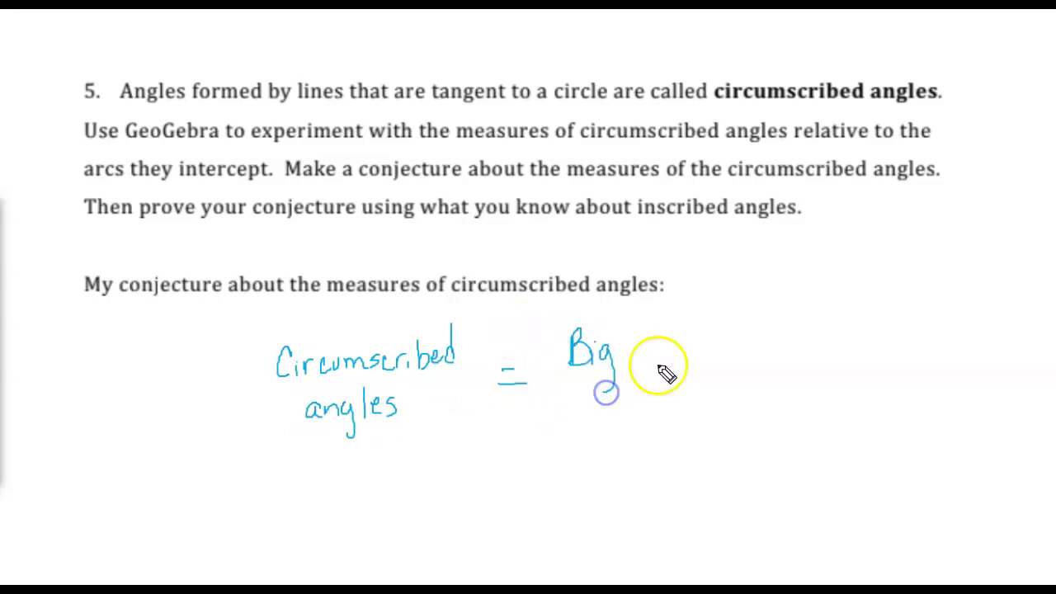
left_click_drag(636, 349, 654, 349)
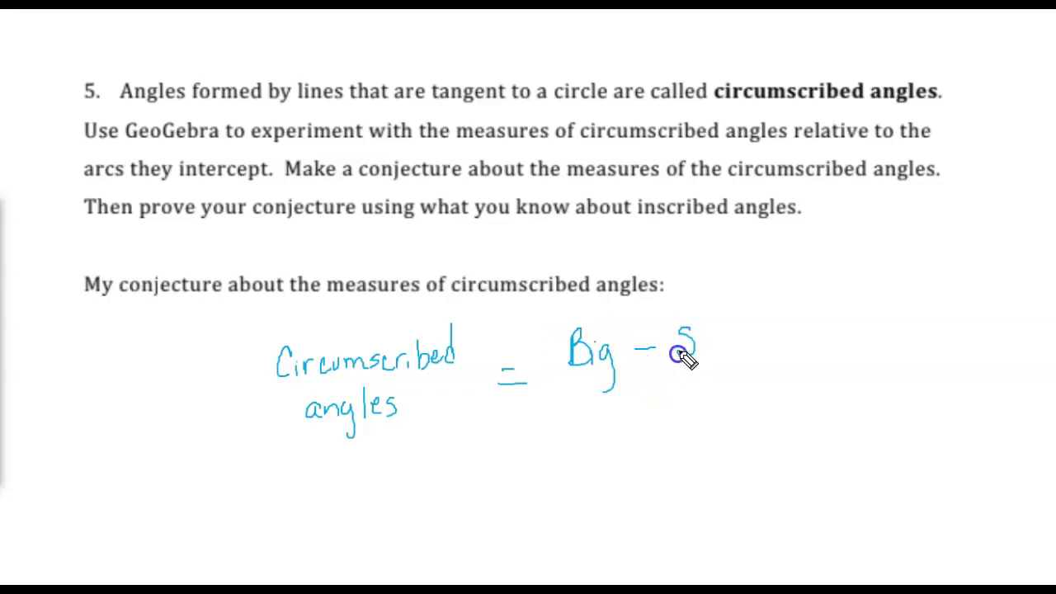